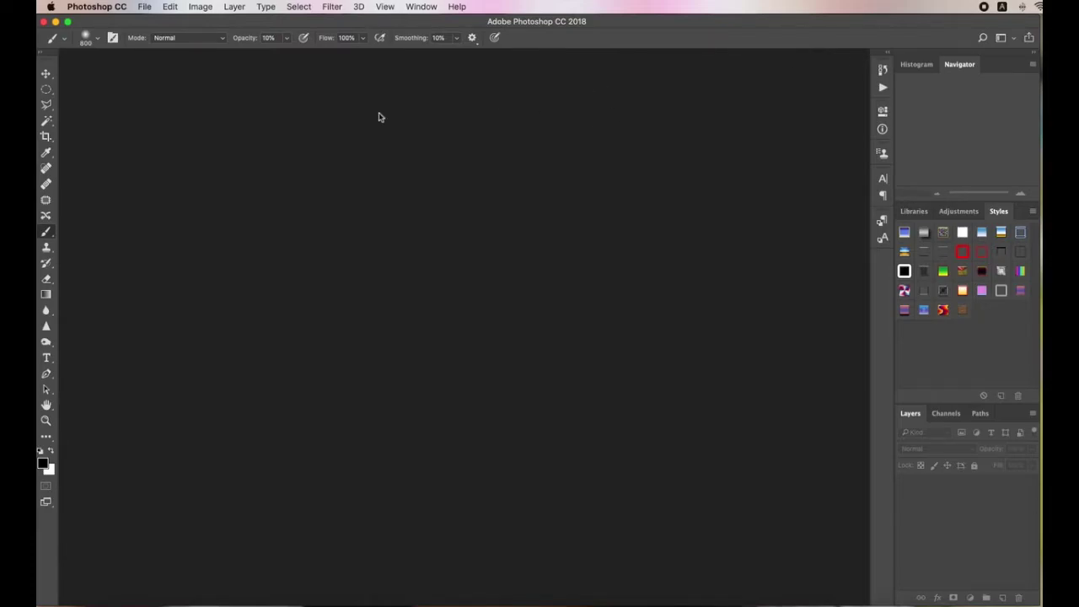
Open AE6I0766tutorial.psd from the JENNA 1DX mark II folder
click(145, 8)
click(158, 33)
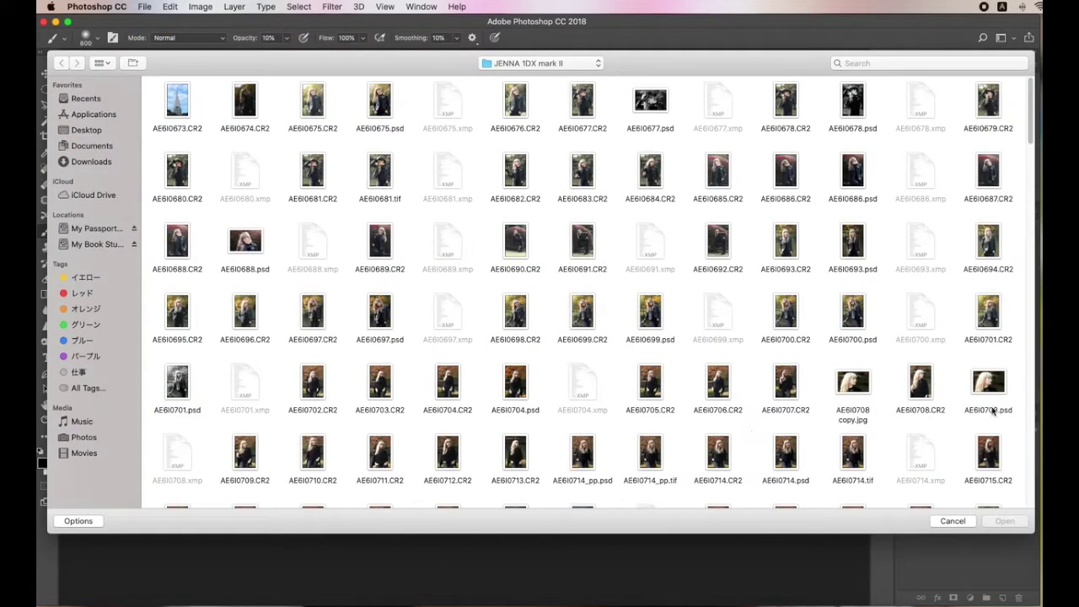
scroll(1028, 169, down, 2)
scroll(1030, 169, down, 2)
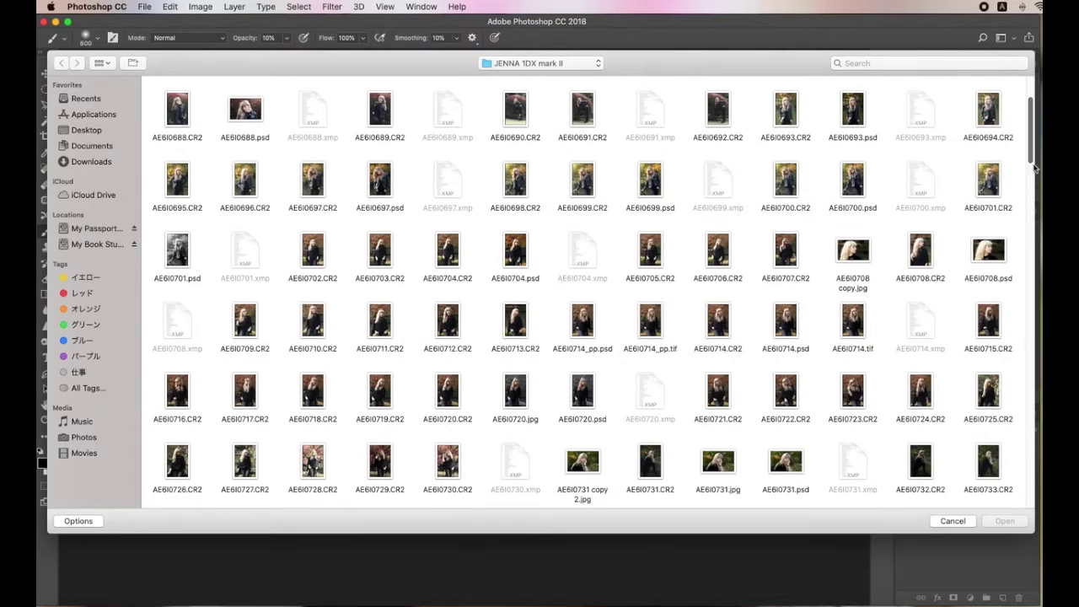
scroll(1033, 167, down, 1)
scroll(1033, 168, down, 2)
scroll(1033, 169, down, 2)
scroll(1033, 169, down, 2)
scroll(1033, 169, down, 1)
scroll(1033, 168, down, 1)
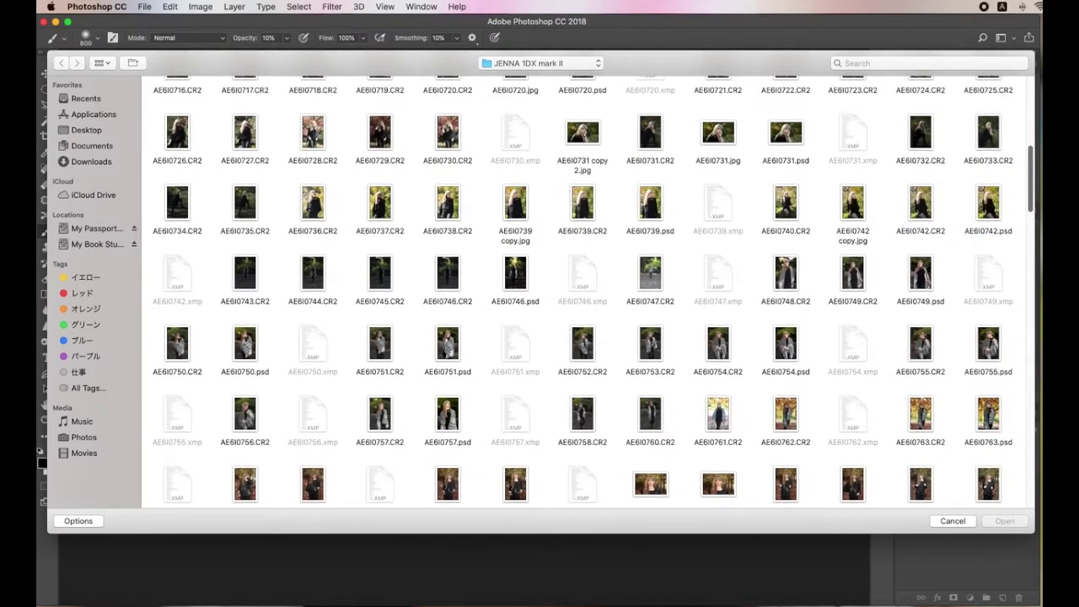
click(722, 485)
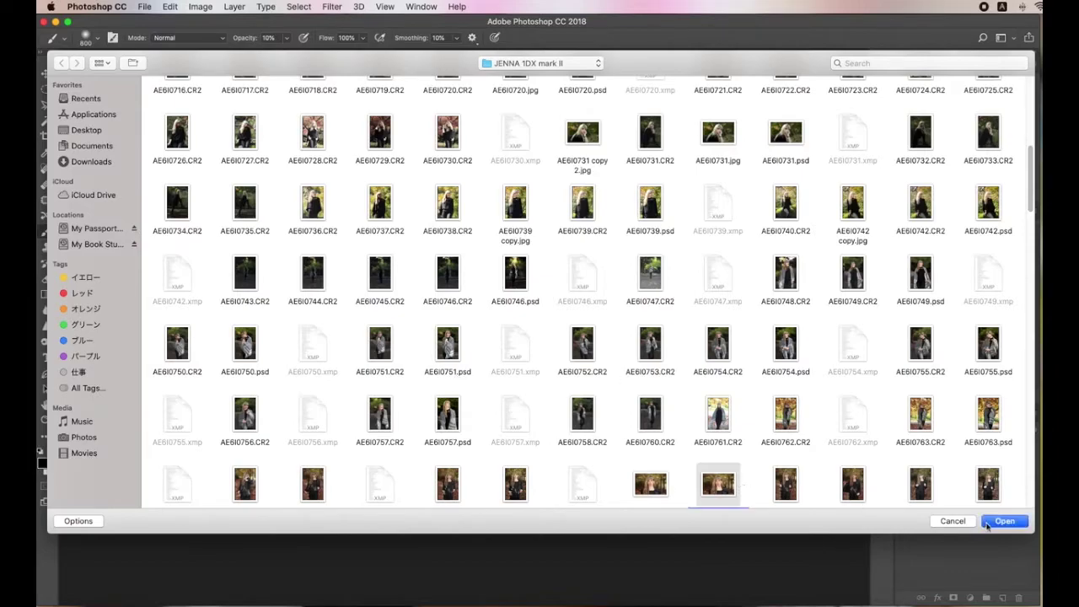
click(1005, 522)
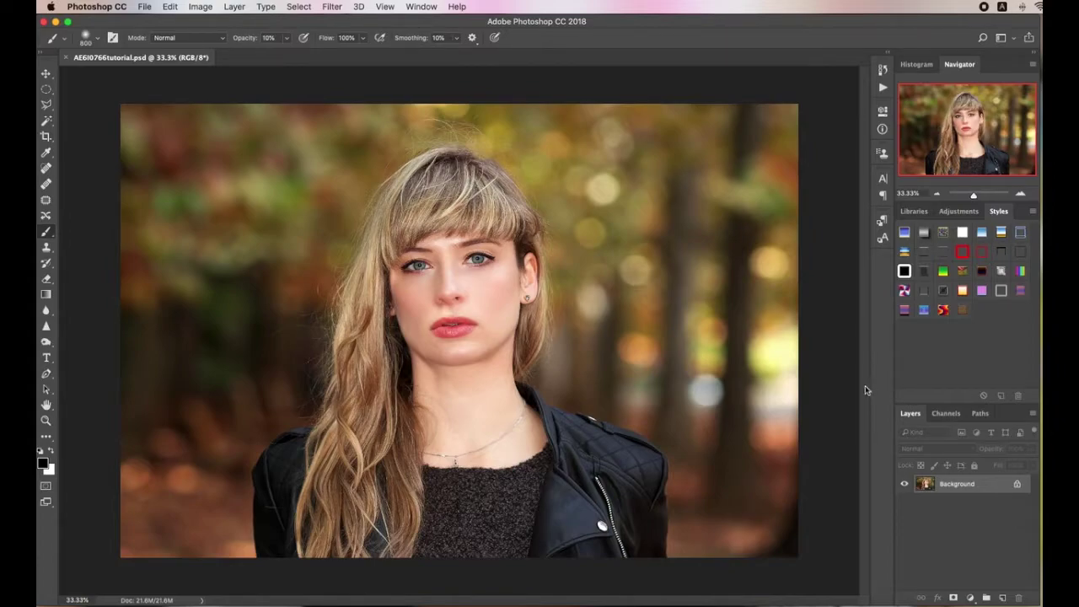
Add a new layer named DODGE in Overlay blend mode and make white the painting colour
click(1002, 597)
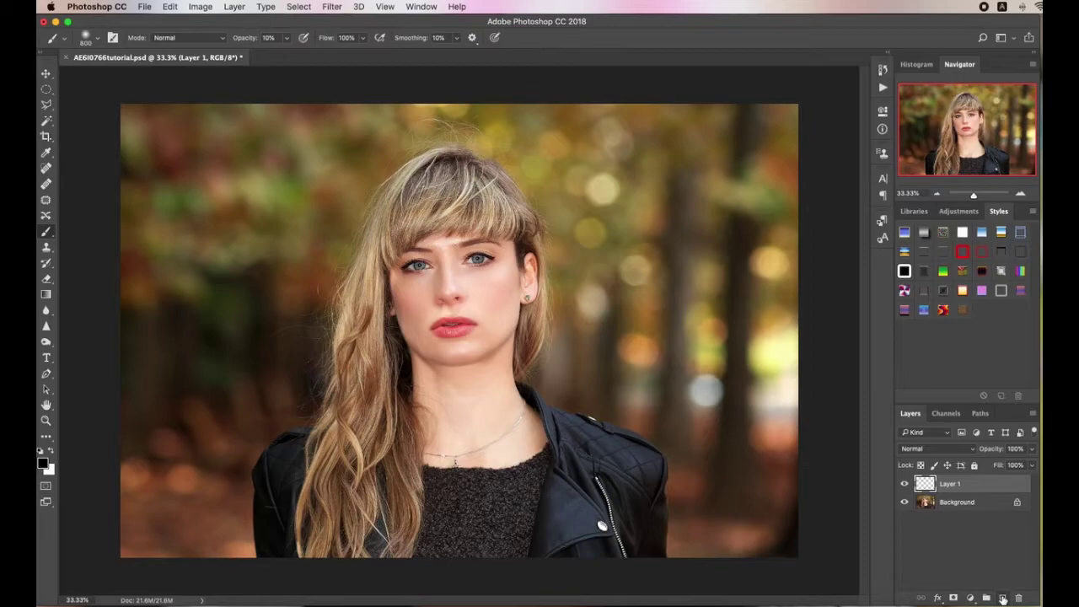
double_click(951, 485)
key(BackSpace)
text(DODGE)
key(Return)
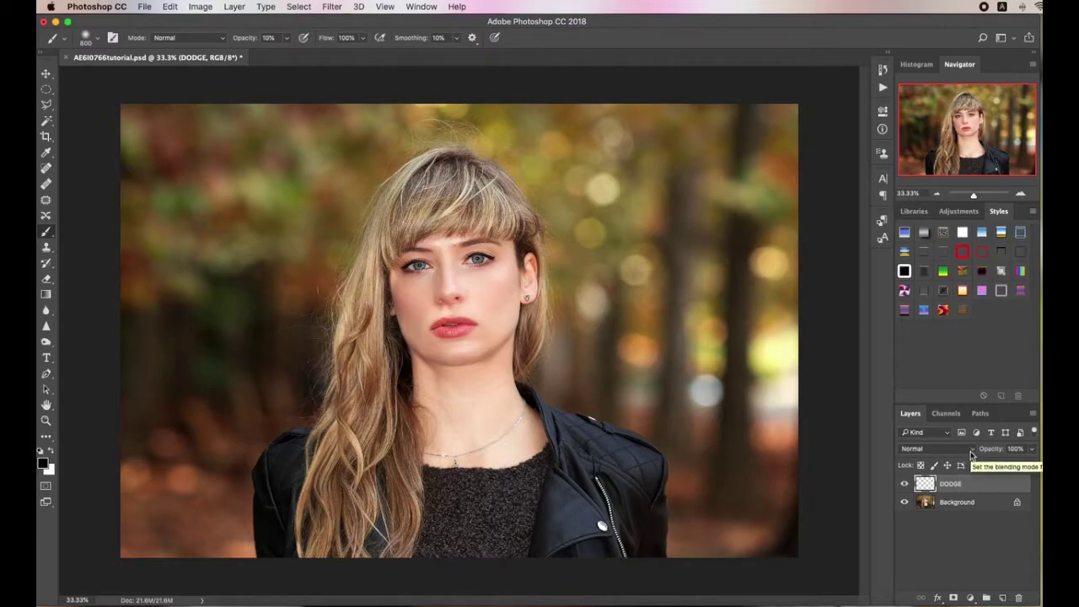
click(971, 454)
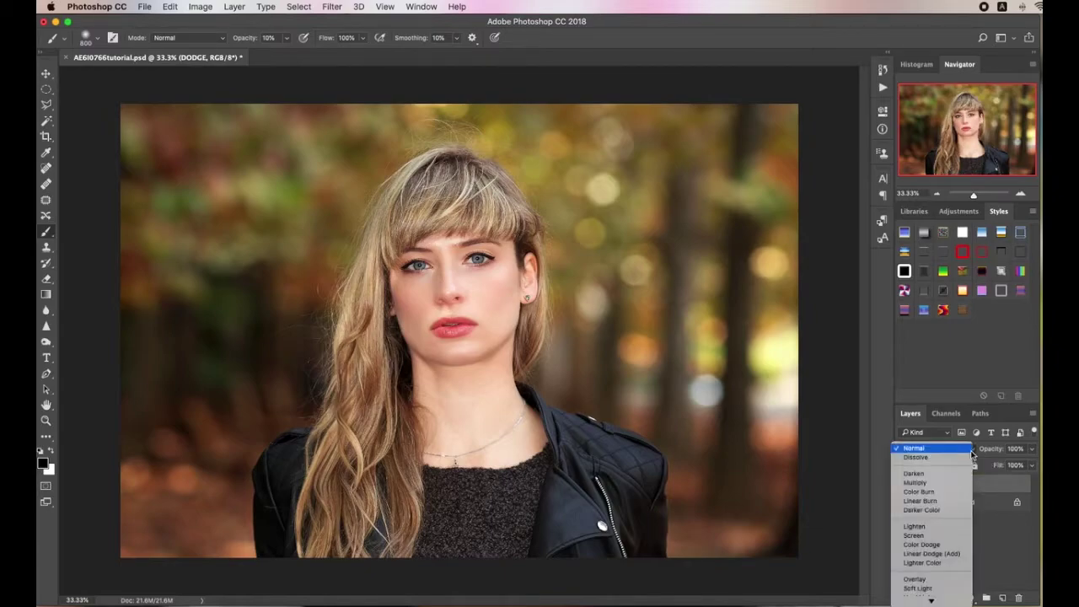
click(931, 579)
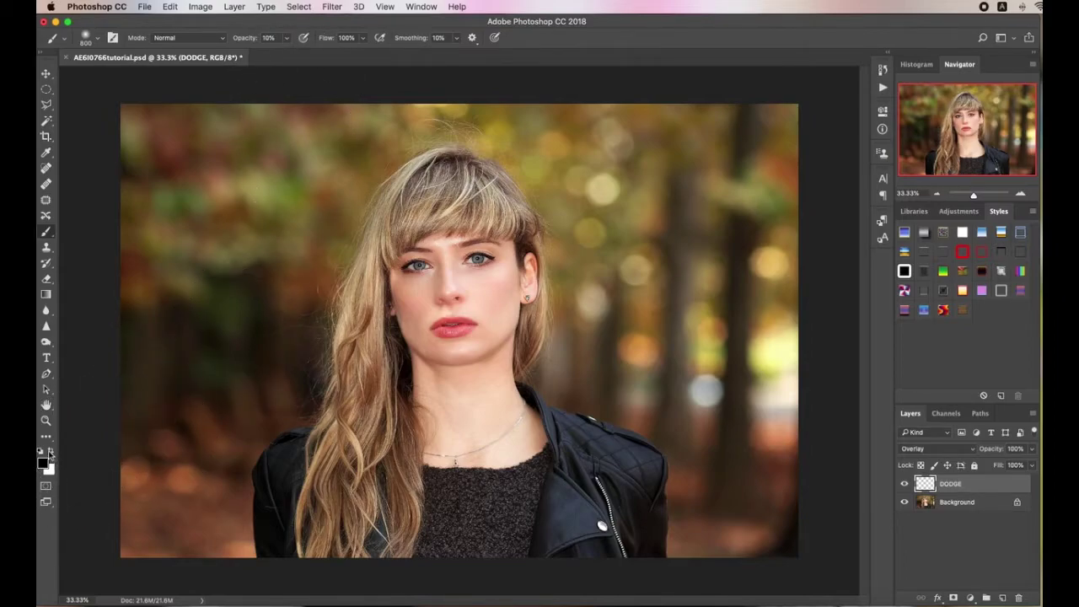
click(49, 452)
Zoom in on the face and paint white over the forehead, nose bridge and chin with a size-90 brush
drag(974, 195, 977, 196)
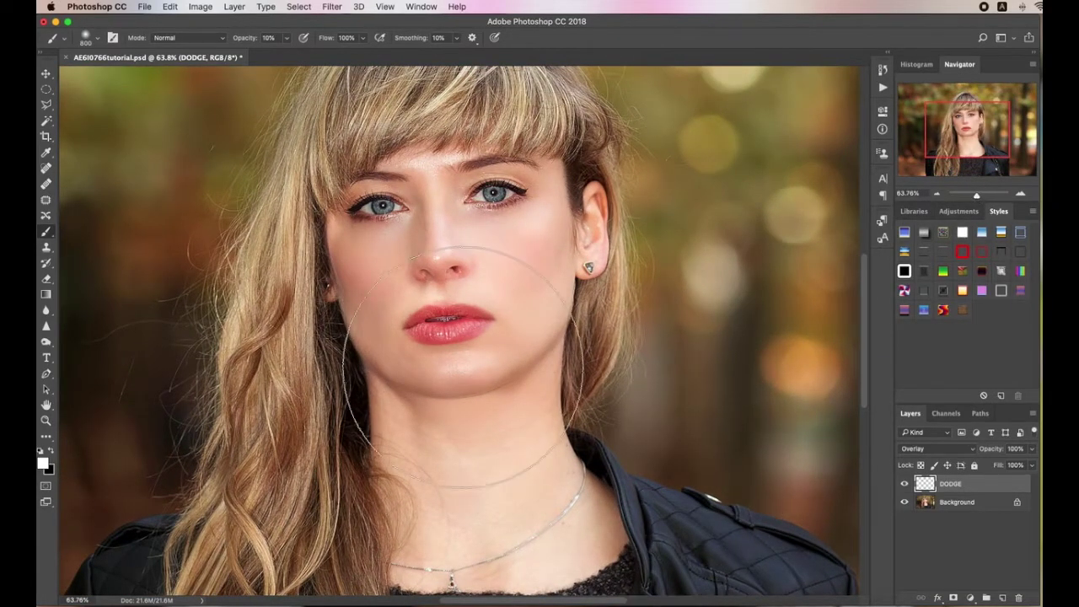
key(bracketleft)
key(bracketleft)
key(bracketleft)
key(bracketleft)
key(bracketleft)
key(bracketleft)
key(bracketleft)
key(bracketleft)
key(bracketleft)
key(bracketleft)
key(bracketleft)
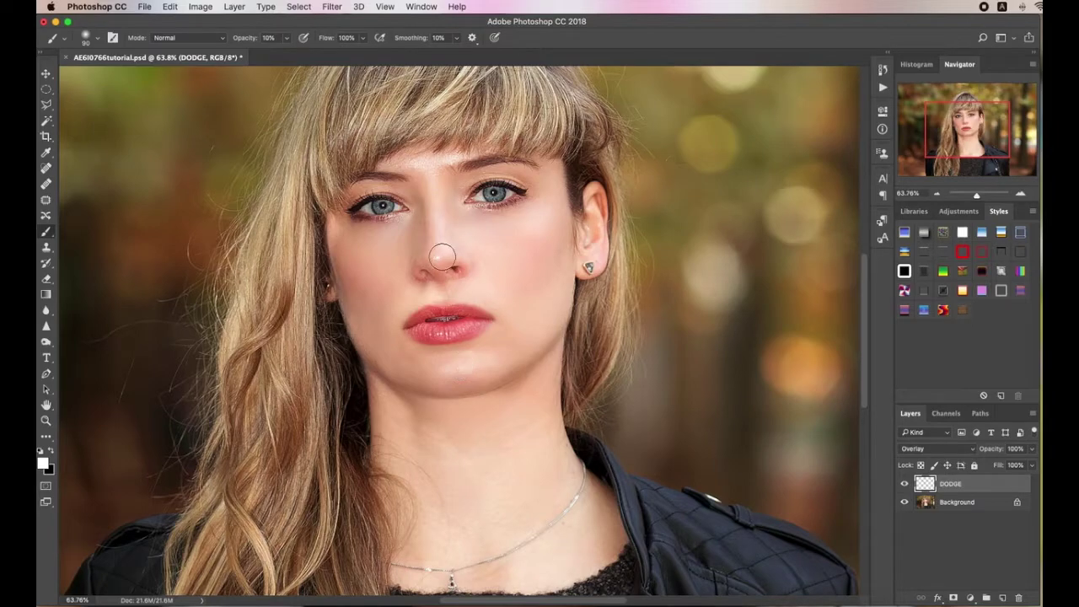
key(bracketright)
Set the brush to 200, zoom out, and toggle the DODGE layer off and on to compare
key(bracketright)
key(bracketright)
key(bracketright)
key(bracketright)
key(bracketleft)
key(bracketleft)
key(bracketleft)
key(bracketleft)
key(bracketleft)
drag(430, 172, 429, 187)
key(bracketleft)
drag(430, 187, 435, 257)
drag(460, 366, 457, 365)
key(bracketright)
key(bracketright)
key(bracketright)
key(bracketright)
key(bracketright)
key(bracketright)
key(bracketright)
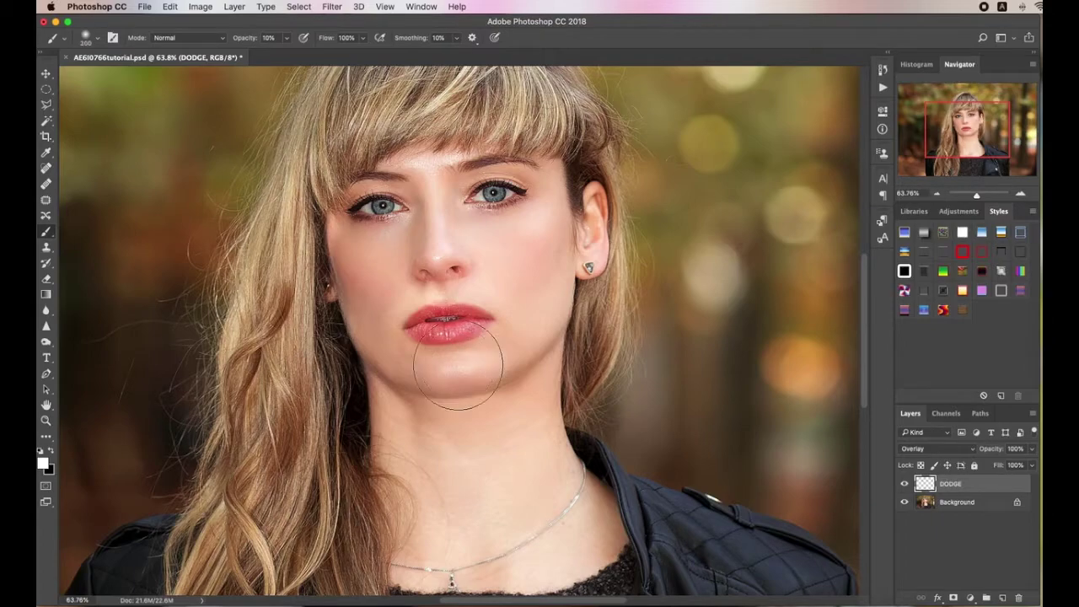
key(bracketright)
key(bracketright)
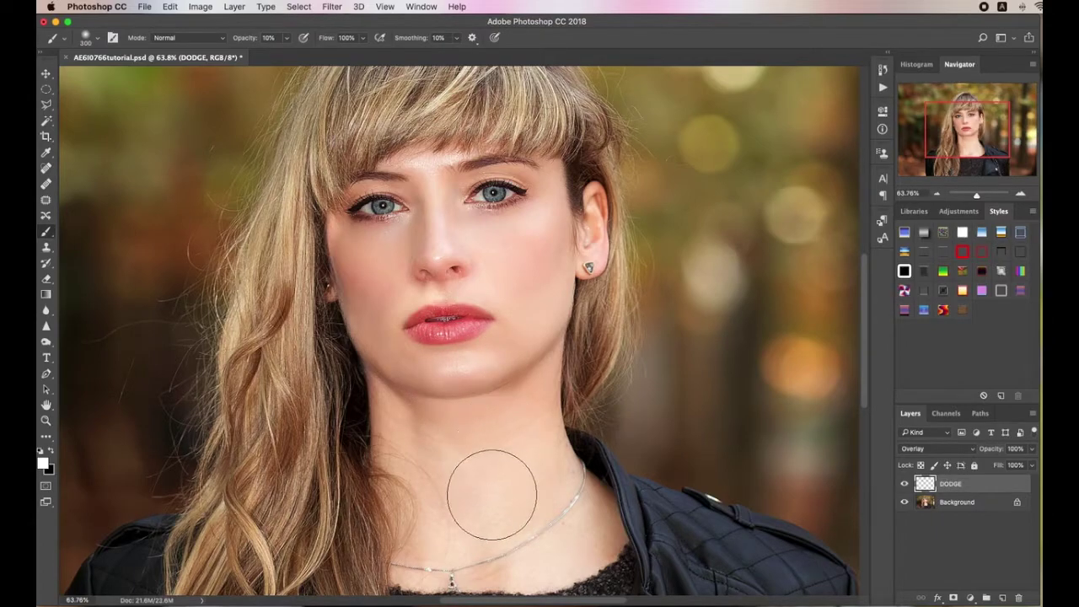
key(bracketleft)
key(bracketleft)
drag(976, 194, 972, 195)
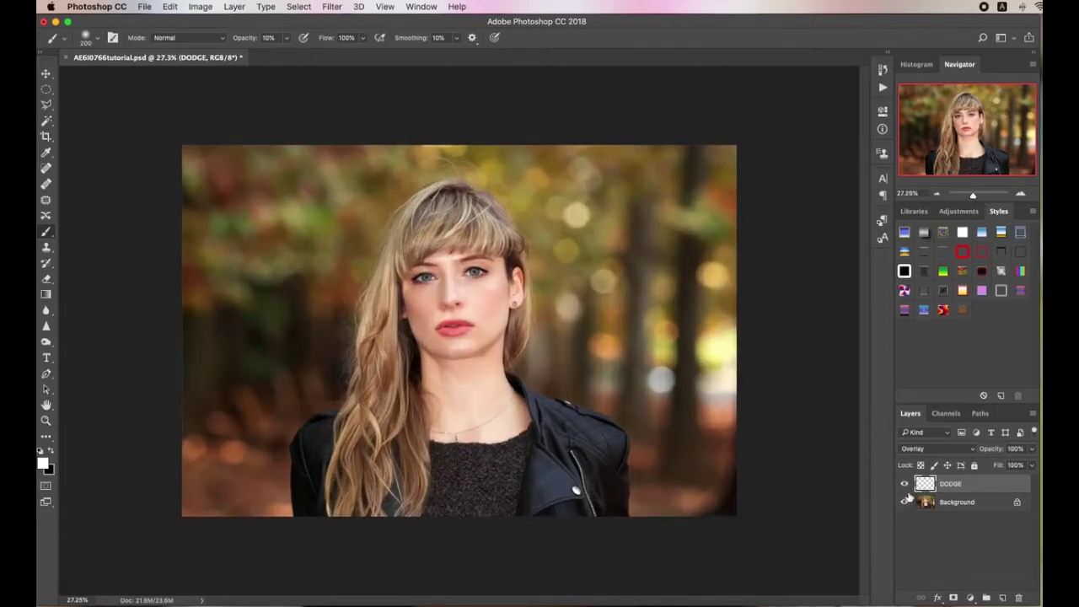
click(905, 483)
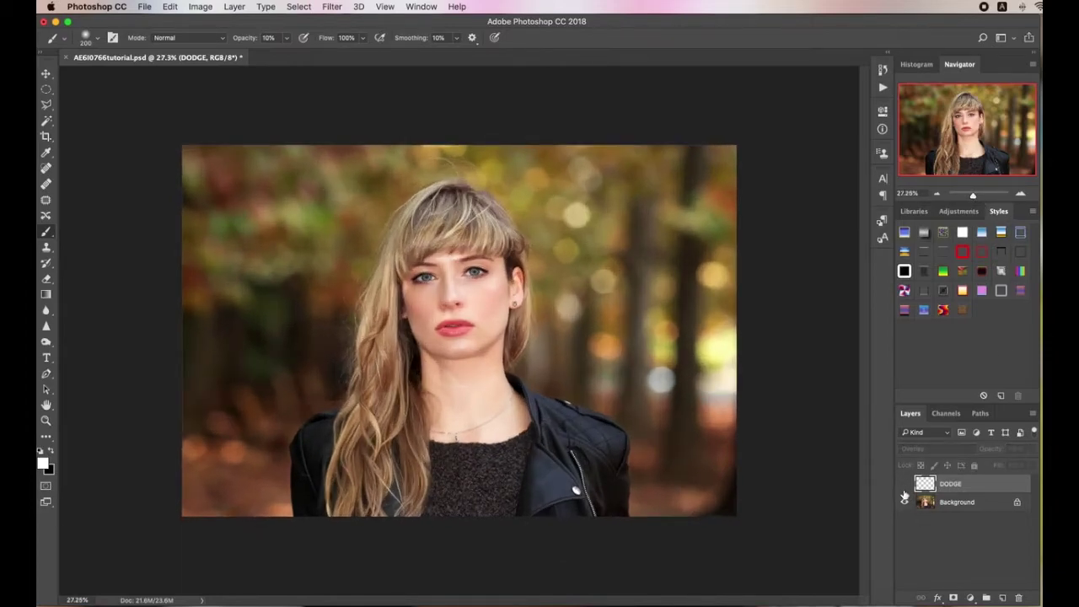
click(904, 484)
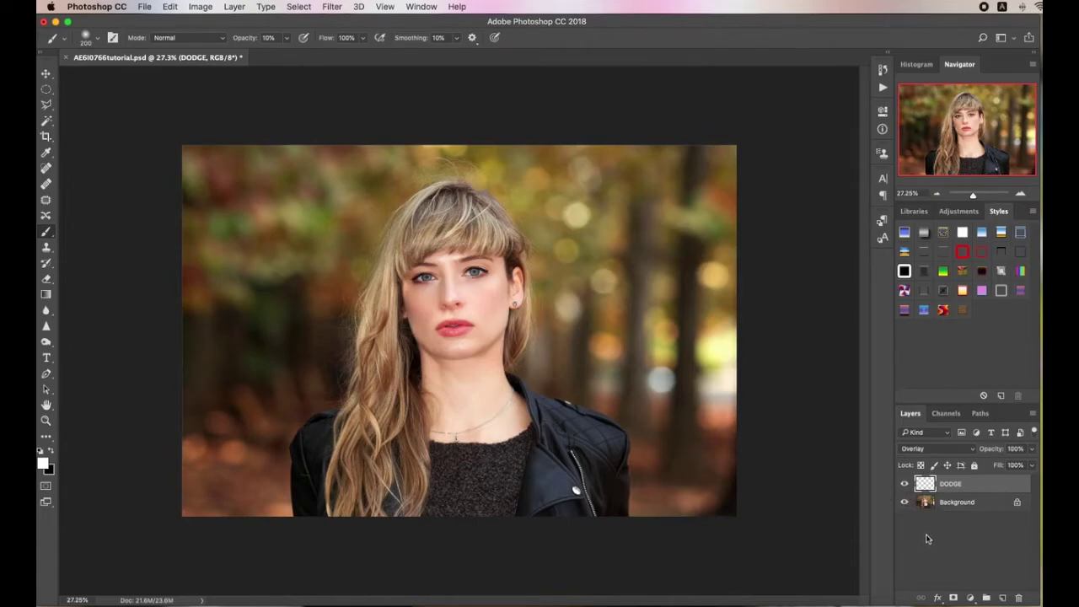
Add a layer named BURN above DODGE and paint with the Brush tool in black
click(1001, 597)
double_click(955, 483)
key(BackSpace)
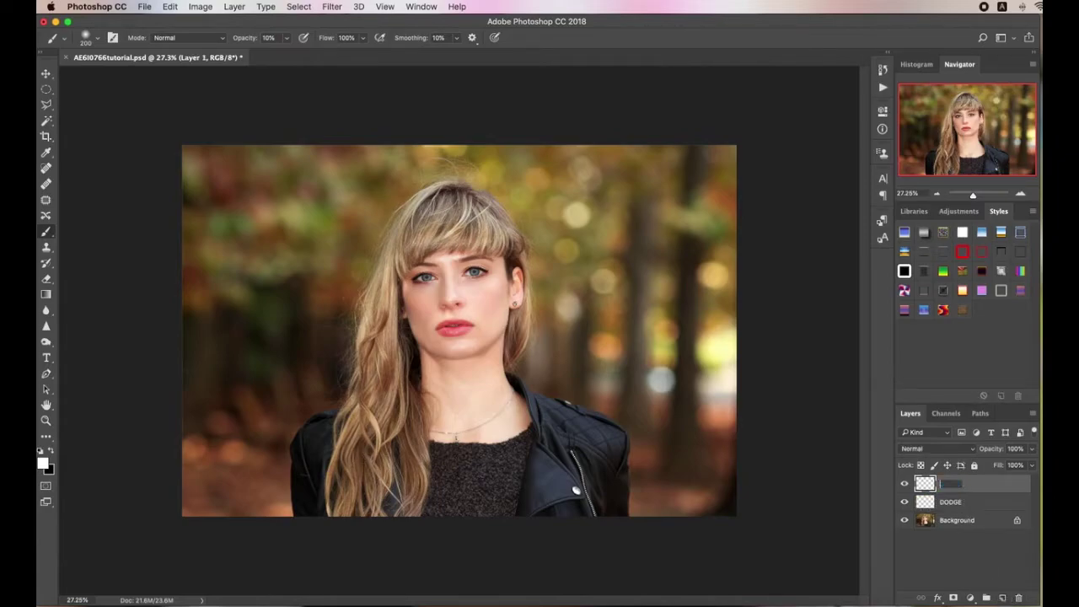
text(BURN)
key(Return)
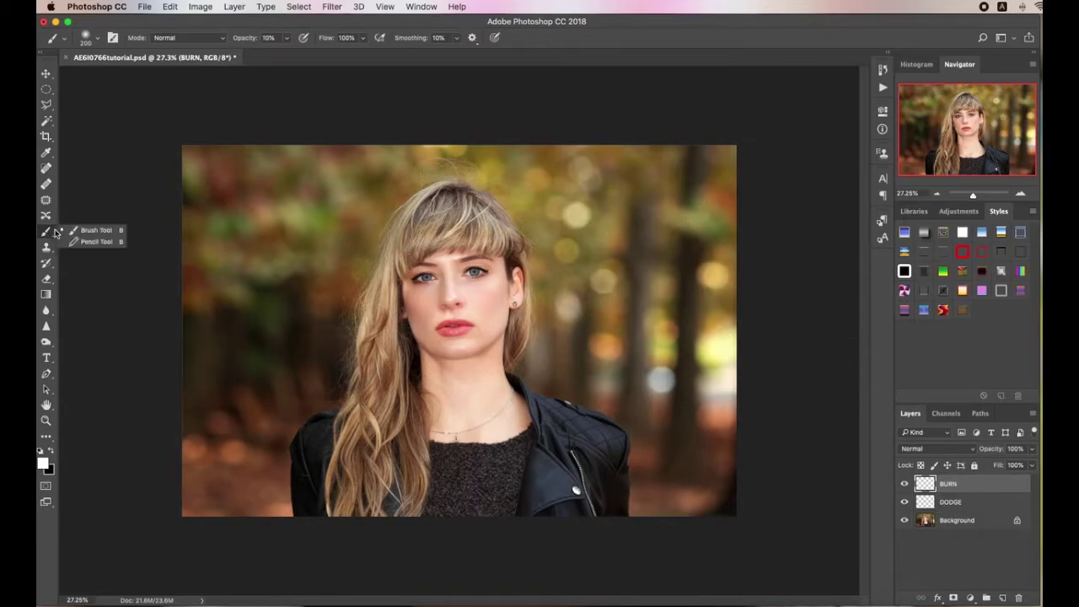
drag(48, 231, 88, 234)
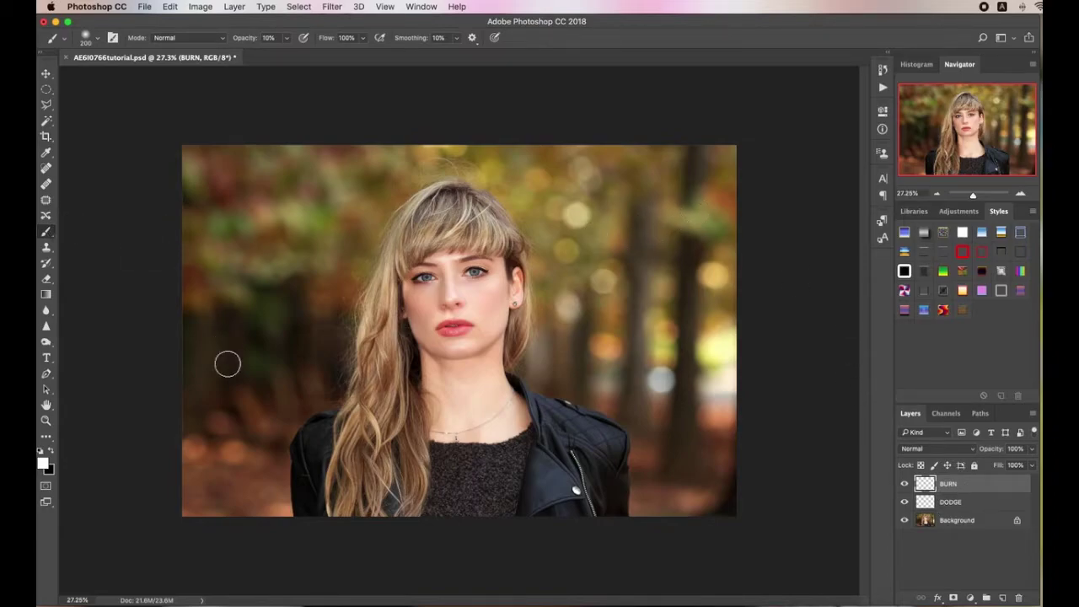
click(50, 452)
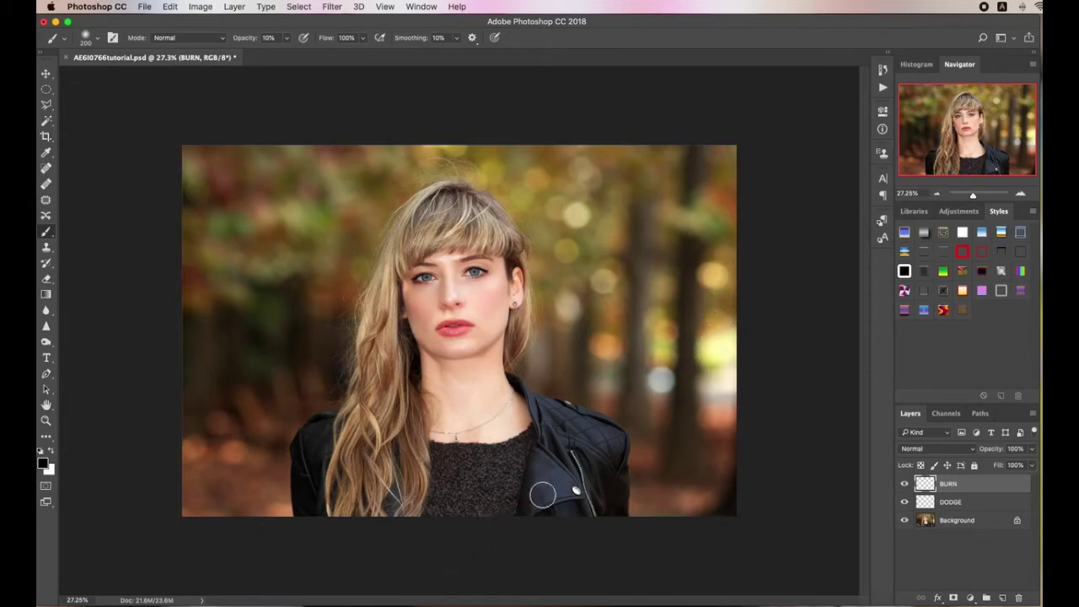
Enlarge the brush, darken the corners, upper-right trees and bottom edge, then hide BURN
key(bracketright)
key(bracketright)
key(bracketright)
key(bracketright)
key(bracketright)
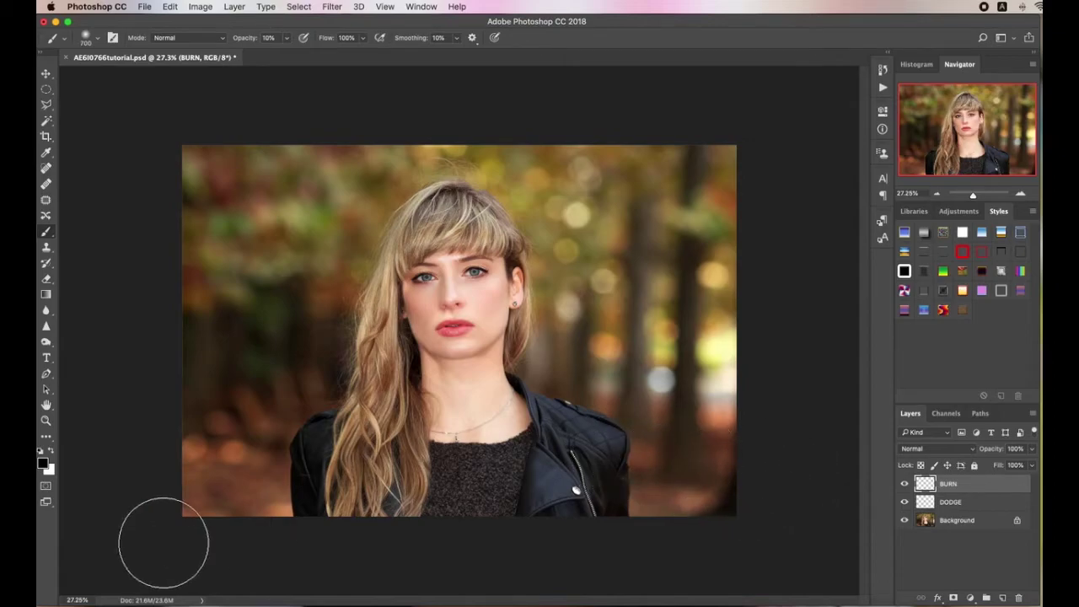
mouse_move(206, 494)
mouse_down()
mouse_move(196, 481)
mouse_move(233, 321)
mouse_move(214, 424)
mouse_move(241, 518)
mouse_move(203, 356)
mouse_move(201, 519)
mouse_up()
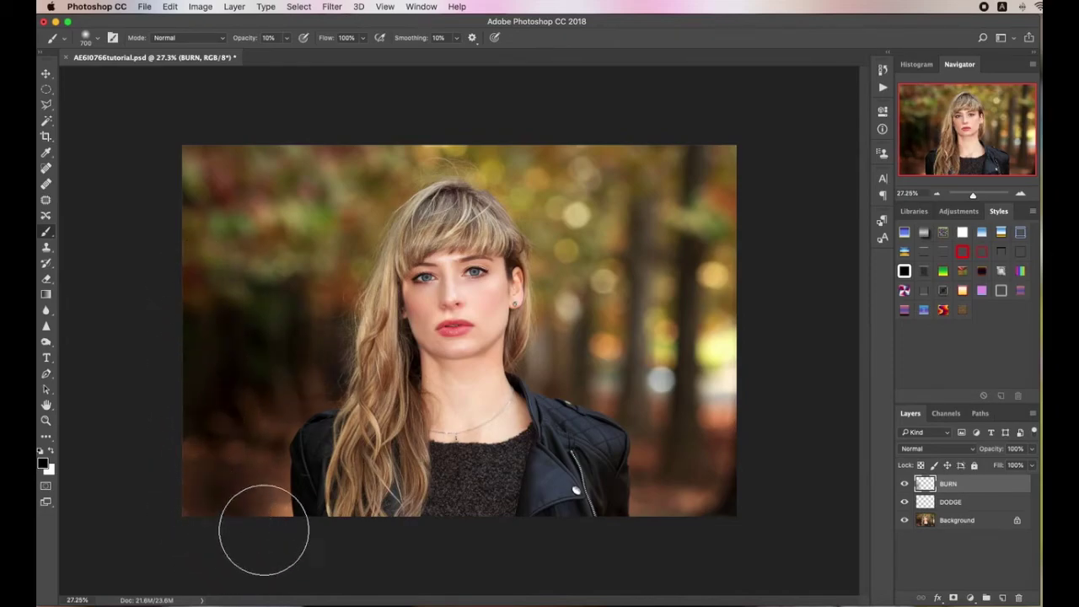
mouse_move(746, 505)
mouse_down()
mouse_move(682, 493)
mouse_move(708, 461)
mouse_move(711, 306)
mouse_move(723, 337)
mouse_move(634, 365)
mouse_move(632, 322)
mouse_move(739, 272)
mouse_move(618, 300)
mouse_move(605, 267)
mouse_move(705, 241)
mouse_move(730, 279)
mouse_up()
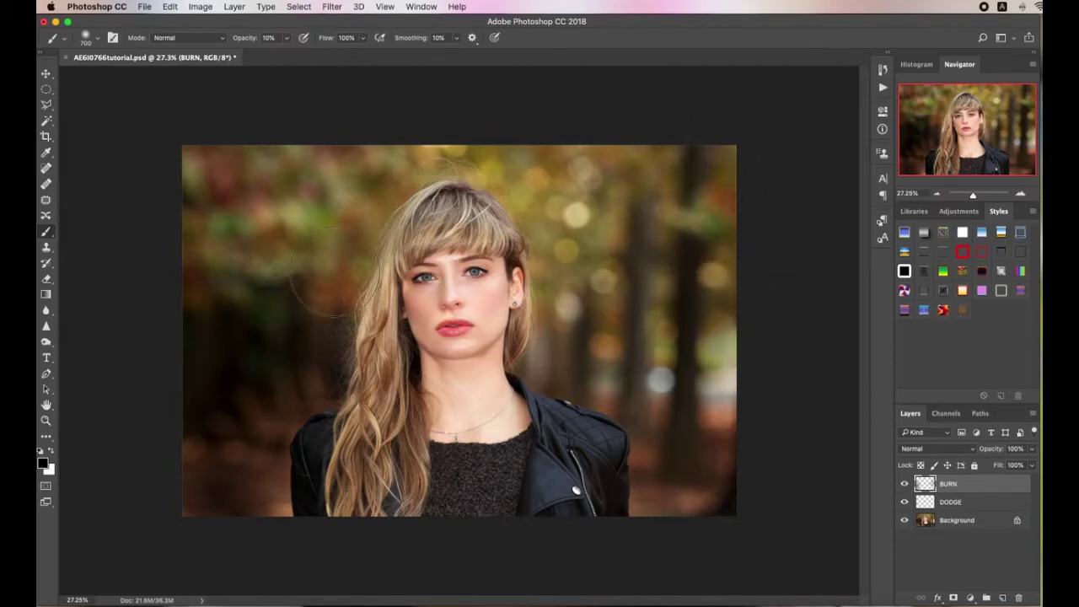
mouse_move(241, 164)
mouse_down()
mouse_move(272, 176)
mouse_move(256, 265)
mouse_move(277, 198)
mouse_move(250, 224)
mouse_up()
mouse_move(590, 313)
mouse_down()
mouse_move(578, 138)
mouse_move(549, 144)
mouse_move(677, 341)
mouse_move(554, 157)
mouse_move(253, 236)
mouse_move(337, 164)
mouse_move(459, 124)
mouse_move(662, 157)
mouse_move(621, 145)
mouse_move(710, 365)
mouse_move(705, 578)
mouse_up()
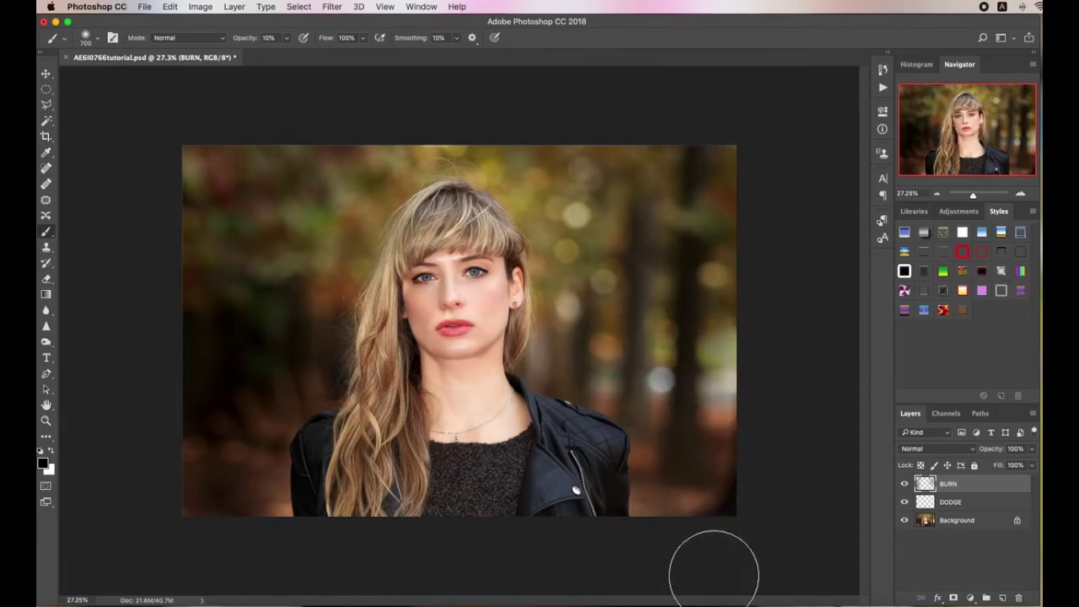
mouse_move(198, 511)
mouse_down()
mouse_move(210, 523)
mouse_move(258, 523)
mouse_up()
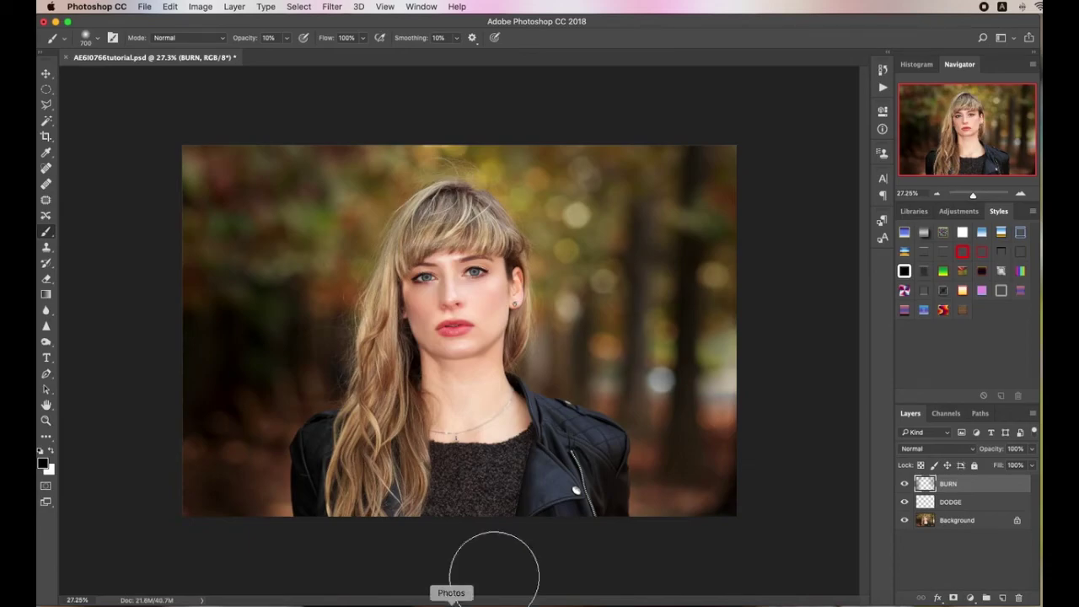
click(906, 484)
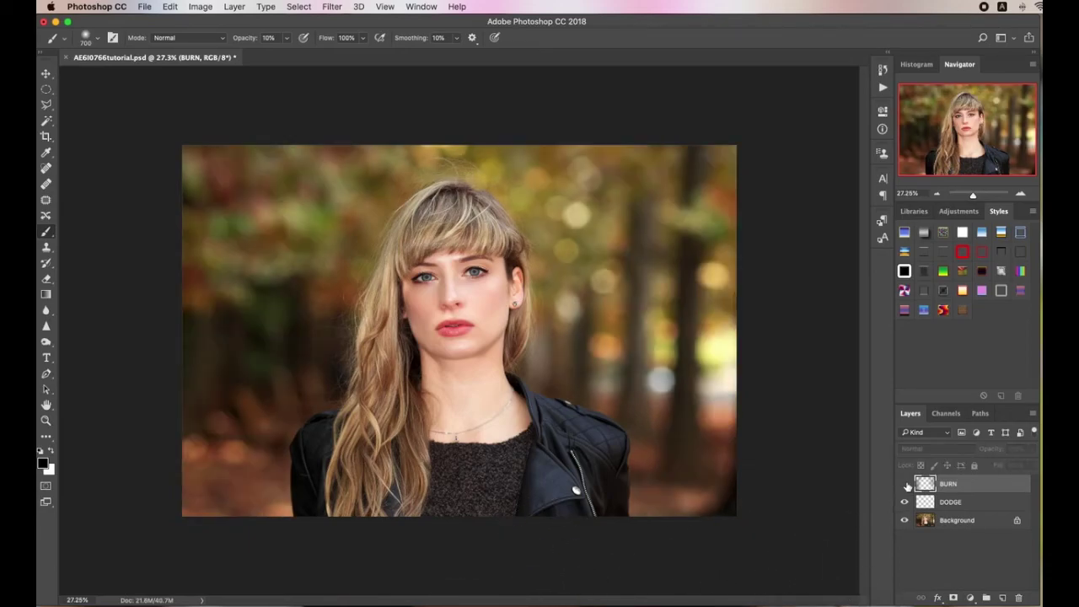
Show the BURN layer again and flatten the image into a single Background layer
click(905, 484)
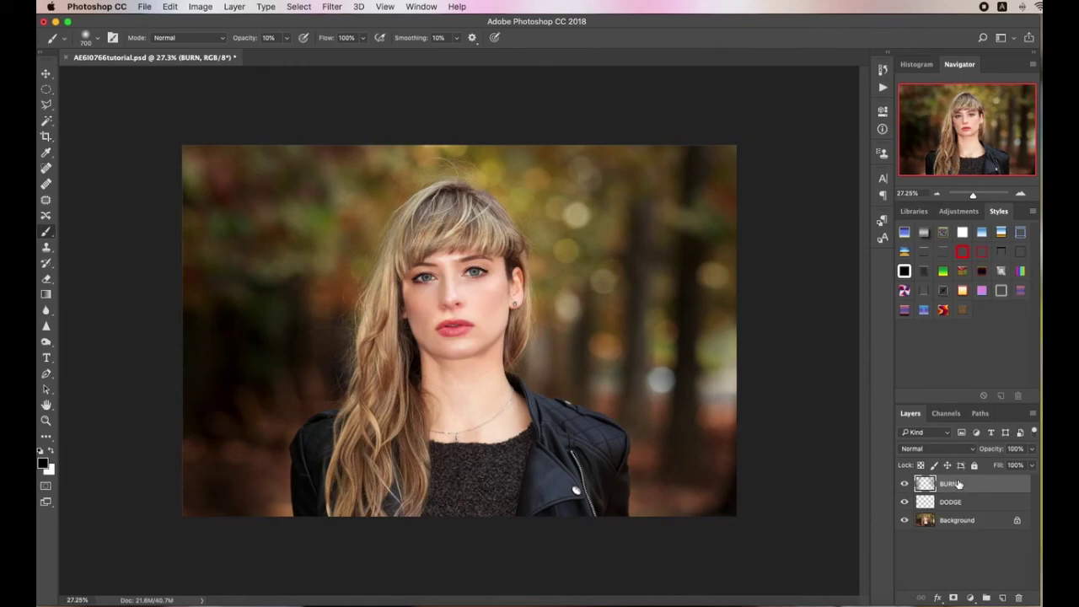
right_click(958, 484)
click(976, 465)
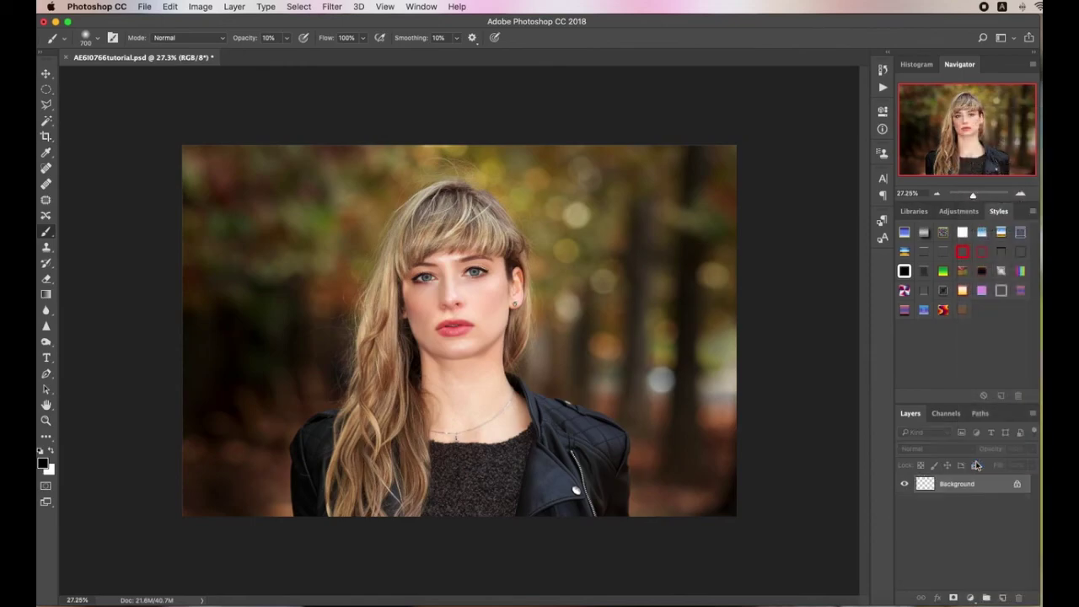